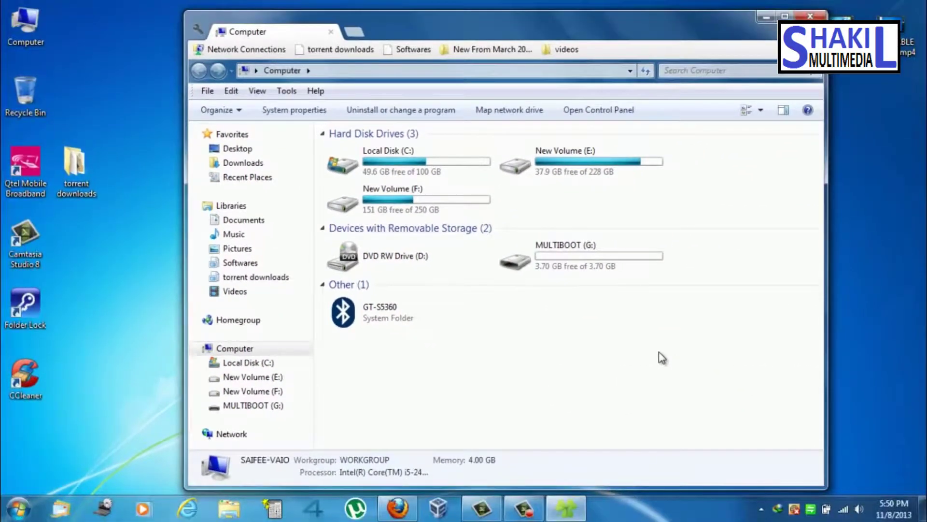
Step: Minimize the Computer window, run YUMI-0.1.0.7.exe from the desktop and accept its license agreement
click(767, 17)
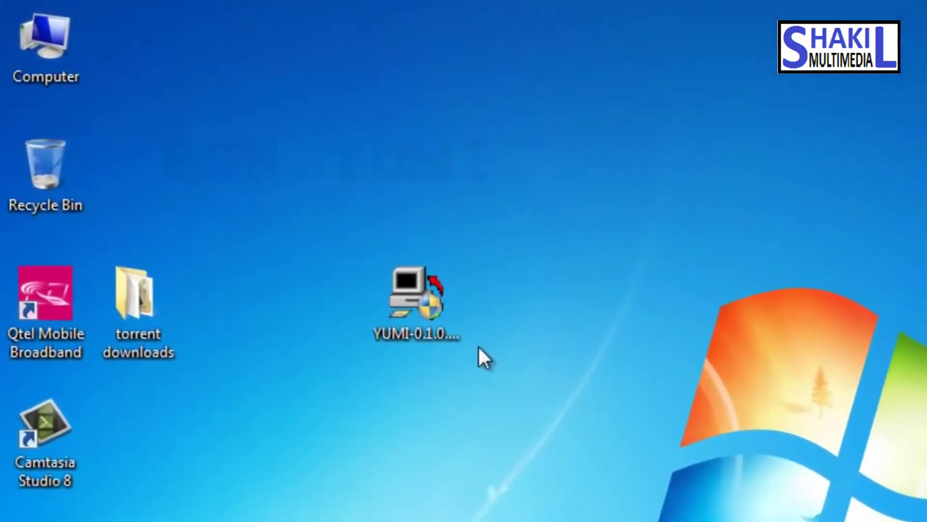
click(253, 186)
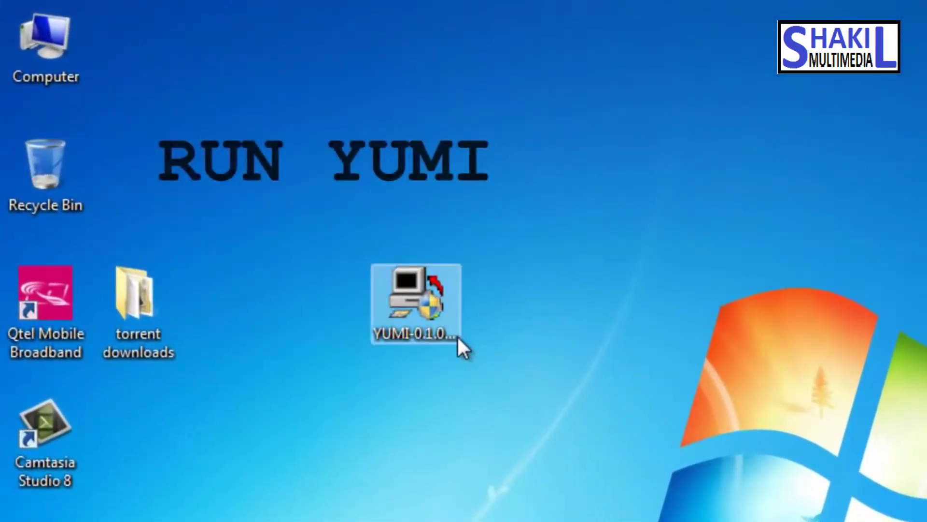
double_click(450, 310)
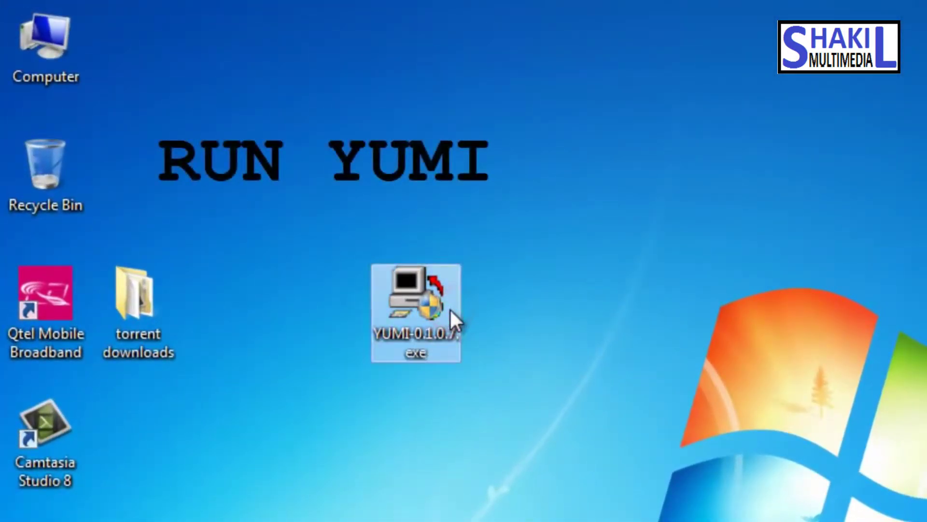
right_click(451, 309)
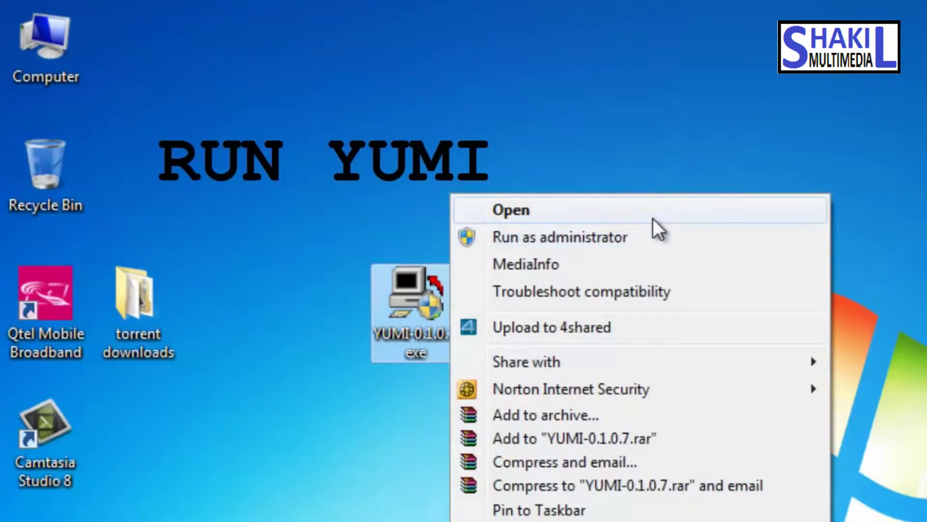
click(702, 211)
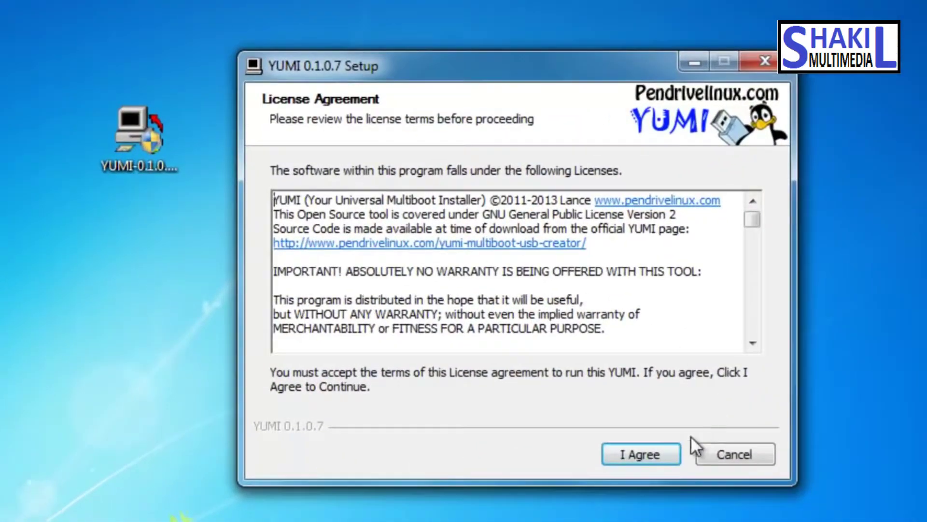
click(667, 457)
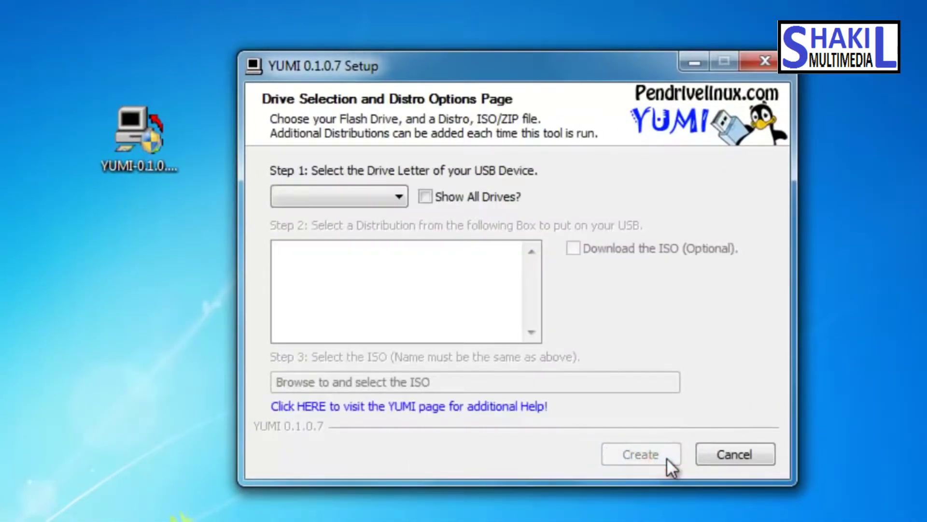
Step: Select G:\ MULTIBOOT 3GB as the USB device and Windows Vista/7/8 Installer as the distribution
click(401, 197)
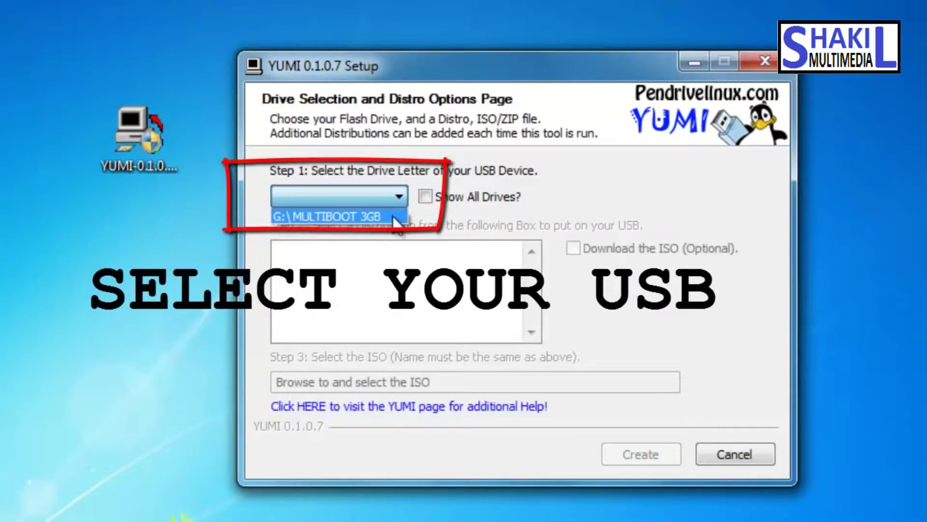
click(397, 216)
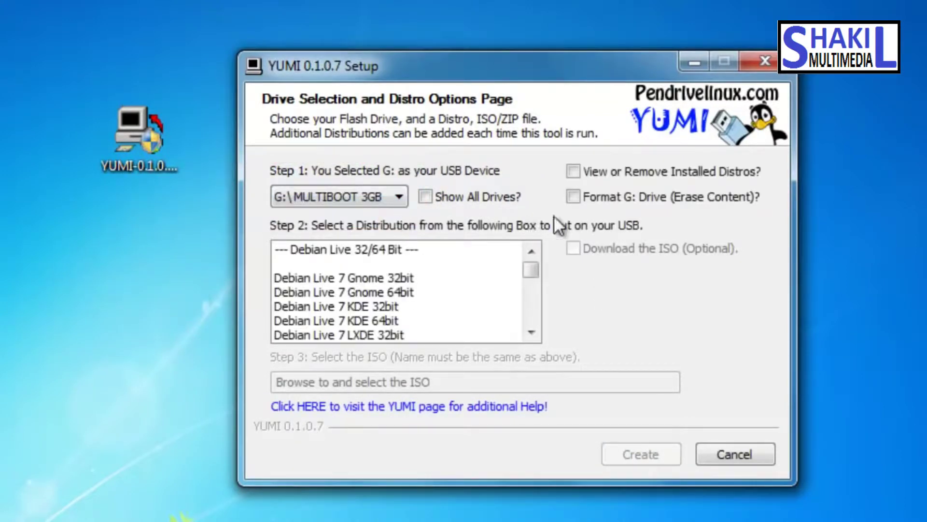
drag(534, 267, 537, 314)
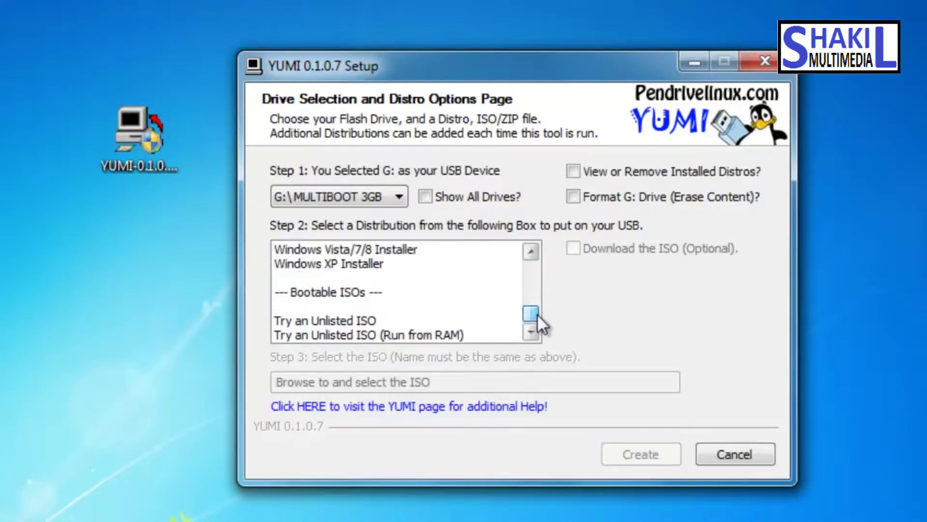
click(530, 251)
click(530, 250)
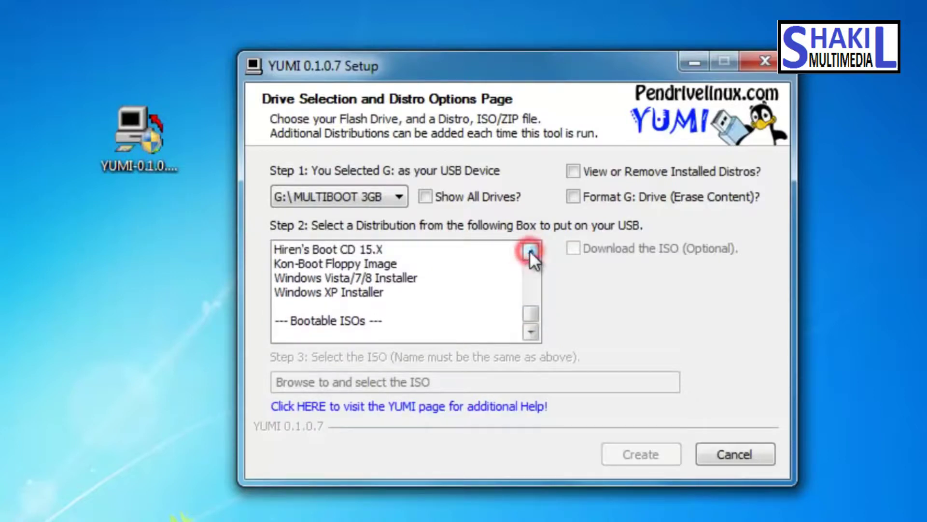
click(403, 278)
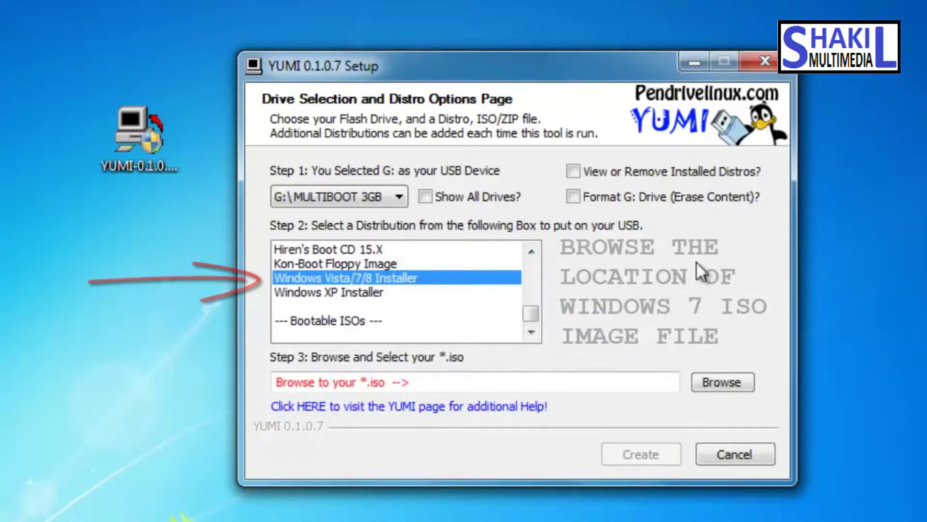
Step: Choose windows 7 N.iso from the Windows 7 folder of the Softwares library as the source ISO
click(720, 381)
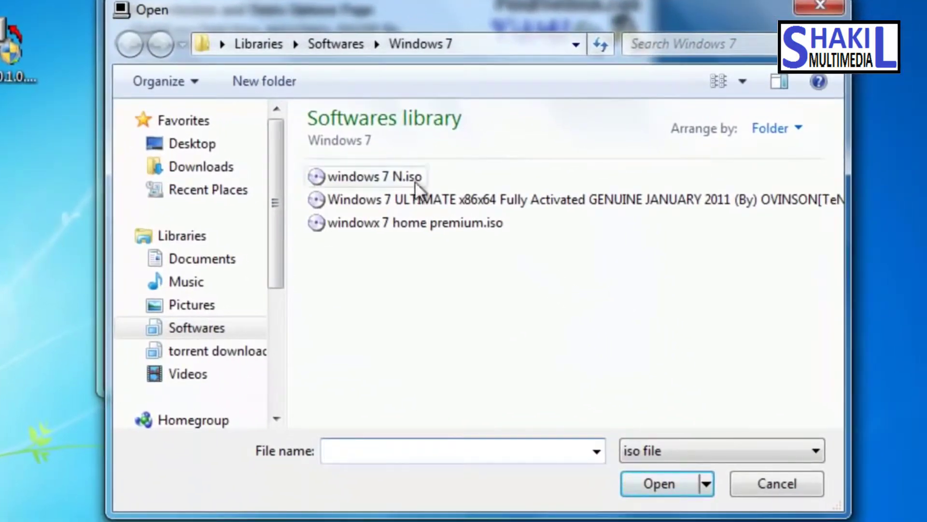
click(416, 180)
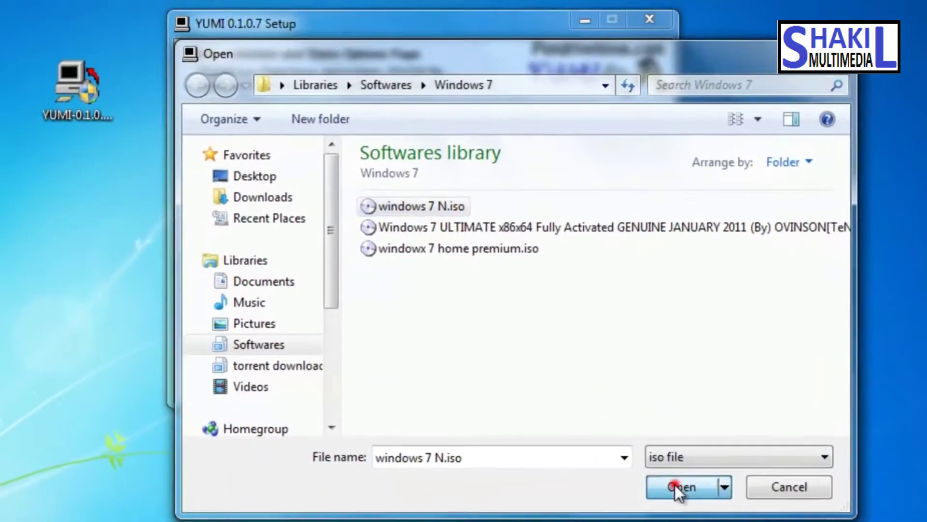
click(656, 482)
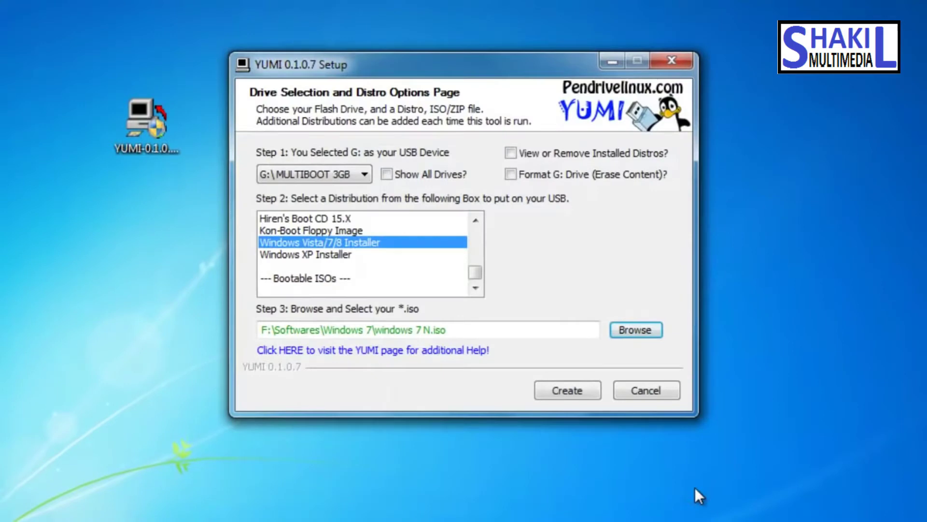
Step: Create the bootable USB on drive G:, decline adding more ISOs and finish the YUMI setup
click(592, 393)
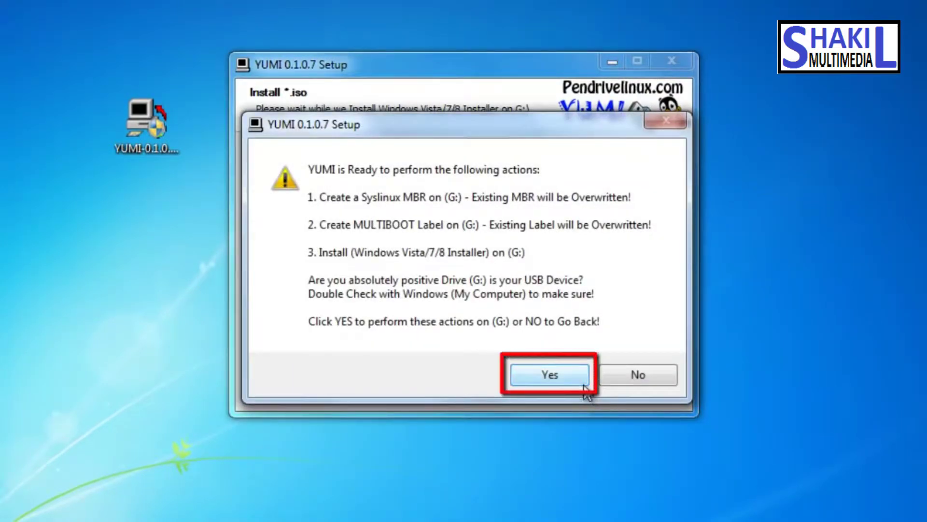
click(577, 375)
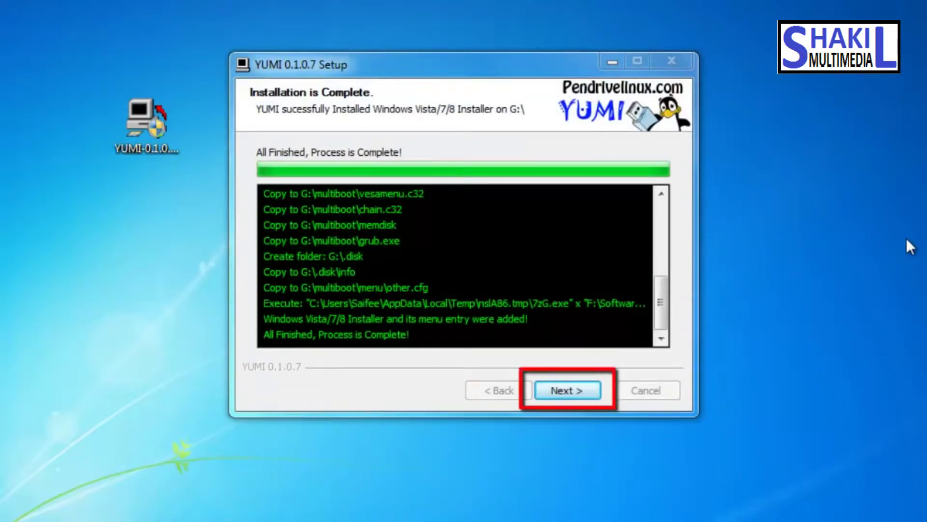
click(593, 395)
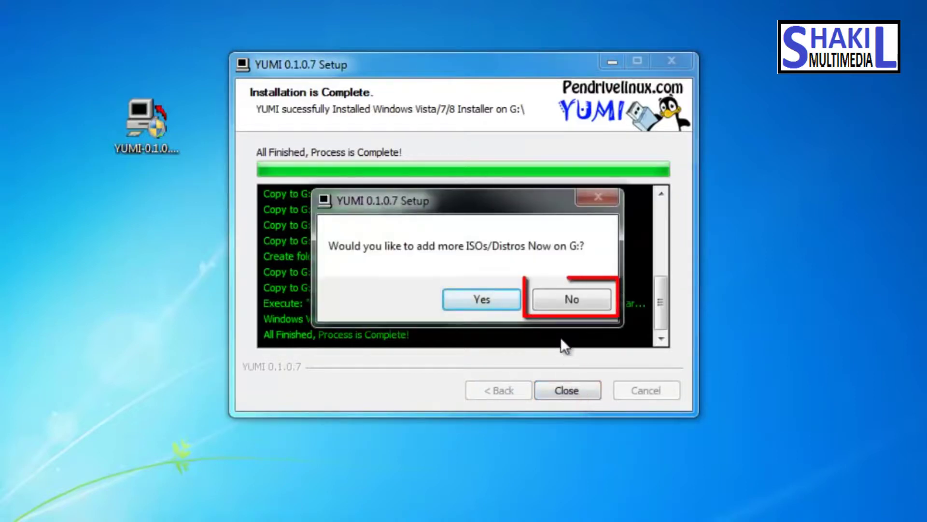
click(584, 304)
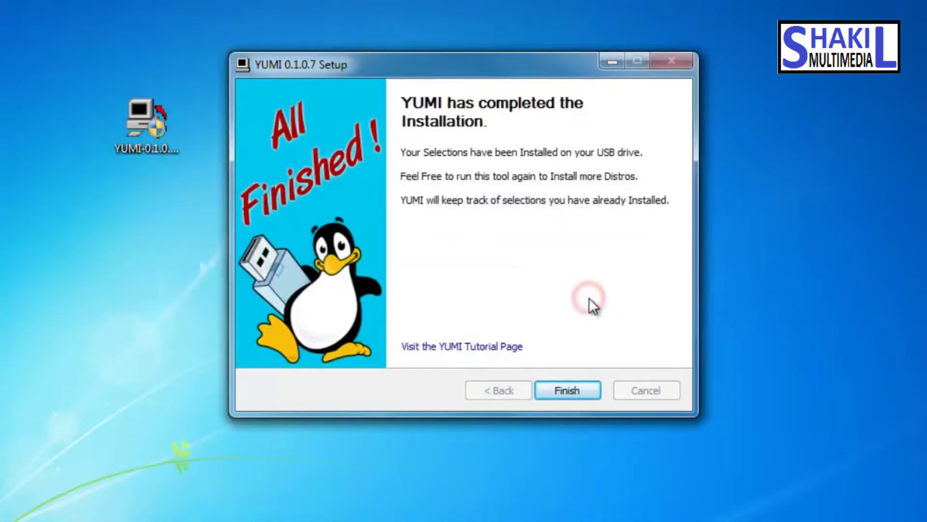
click(583, 385)
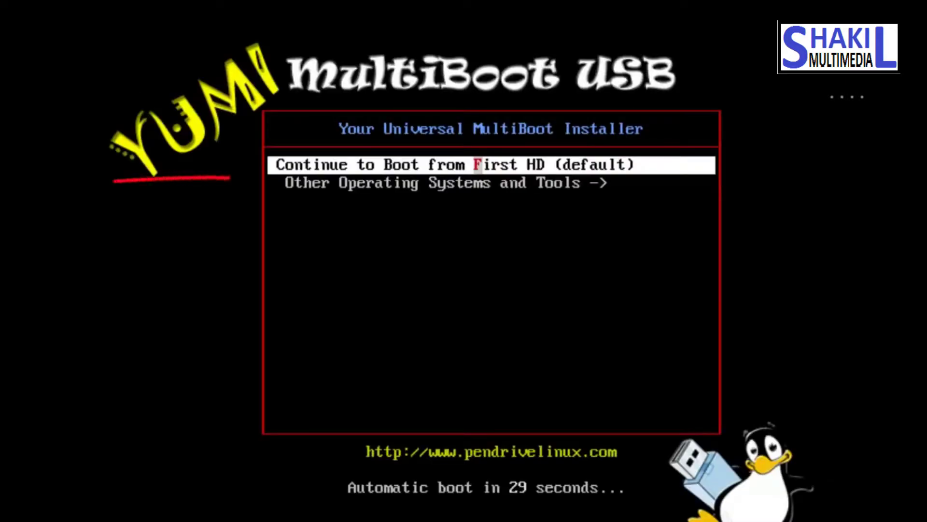
Step: Boot the Windows Vista/7/8 Installer from Other Operating Systems and Tools in the YUMI boot menu
key(Down)
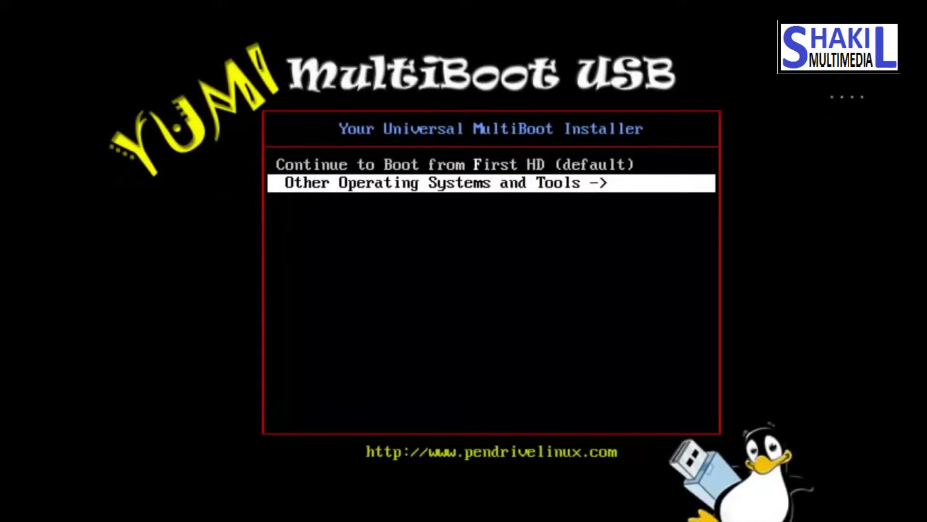
key(Return)
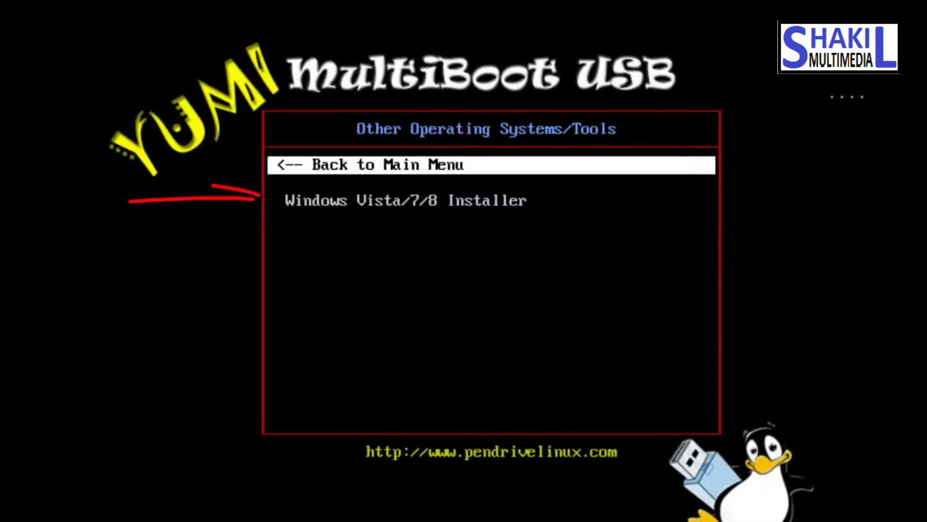
key(Down)
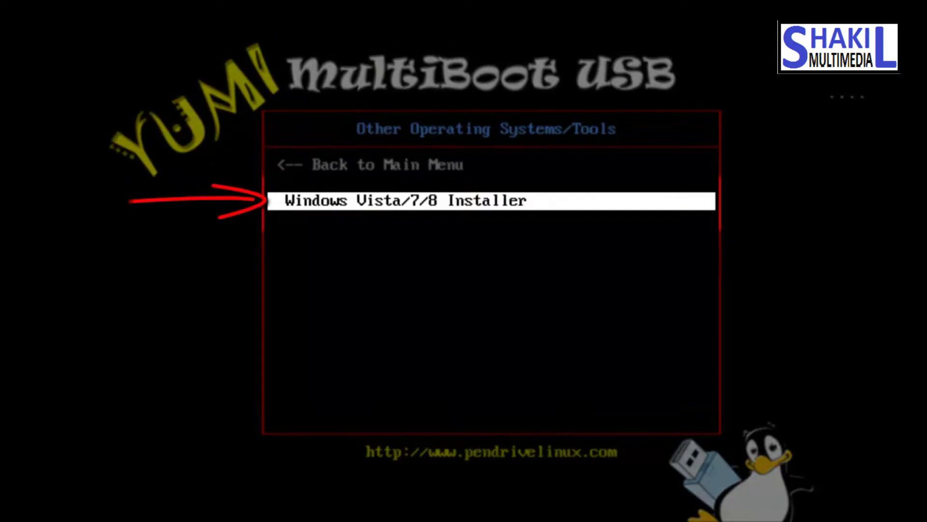
key(Return)
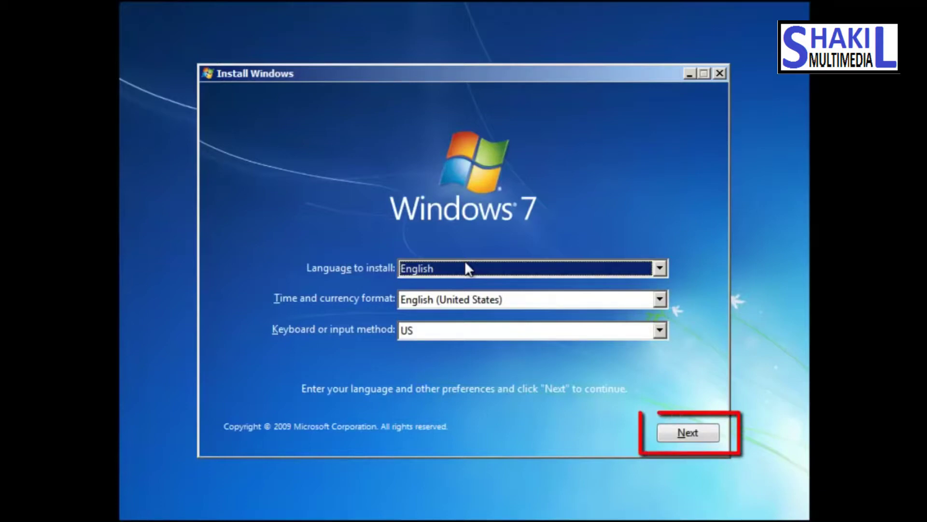
Step: Start the Windows 7 installation with the preset English and US keyboard settings and accept the license terms
click(706, 432)
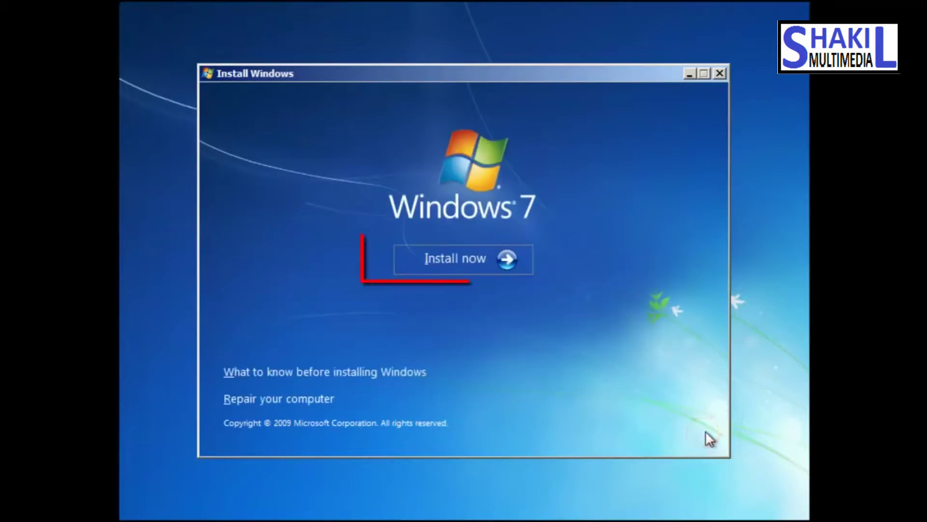
click(504, 263)
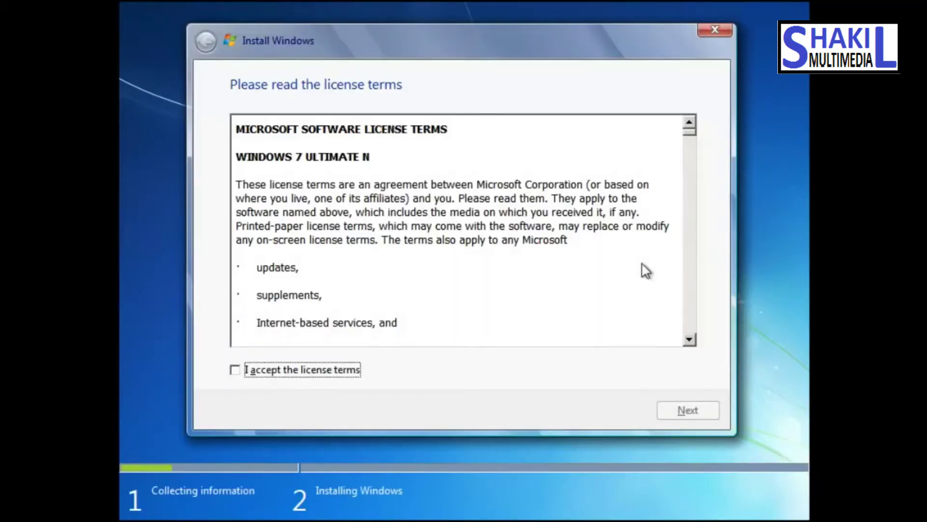
click(310, 372)
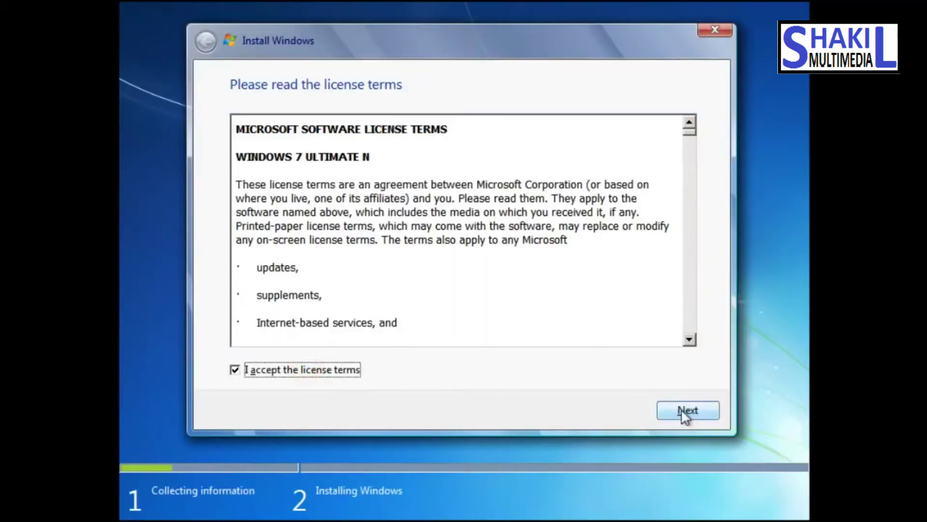
click(703, 411)
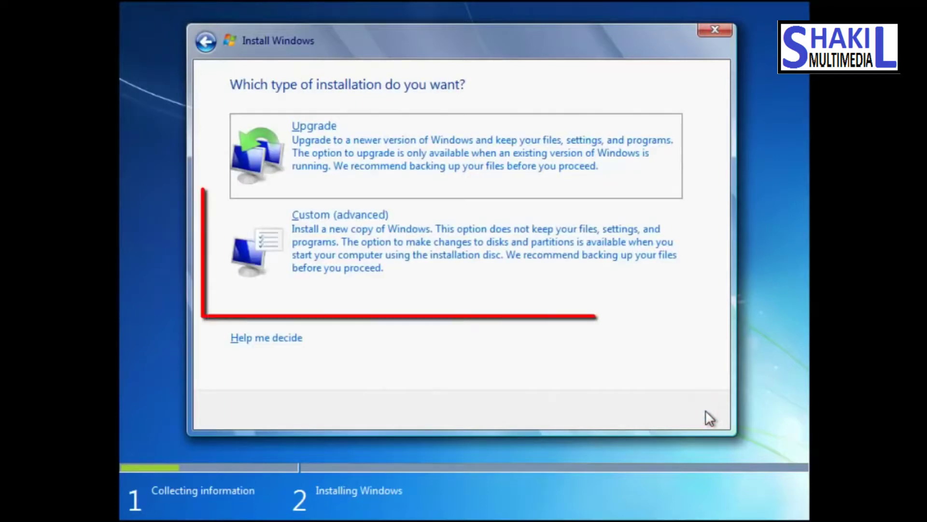
Step: Choose a Custom (advanced) installation, show the advanced drive options and install Windows on Disk 0 Unallocated Space
click(592, 232)
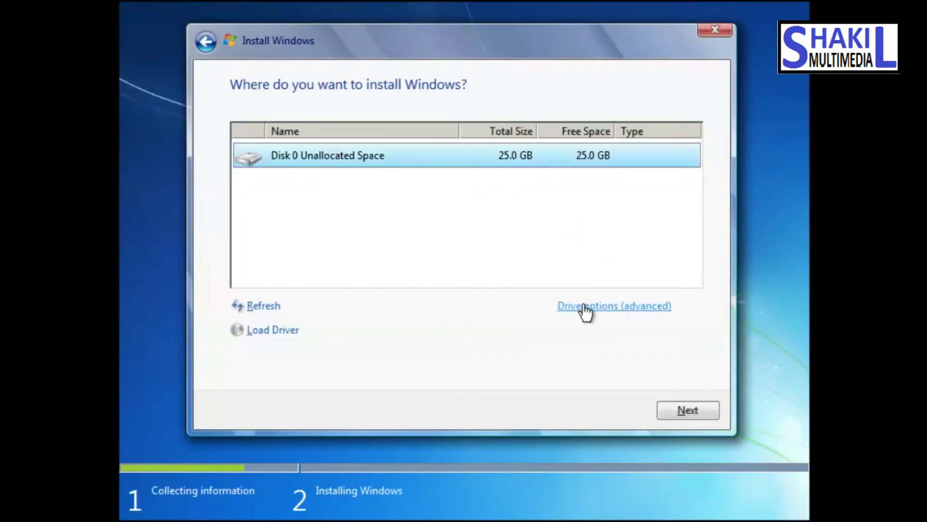
click(582, 308)
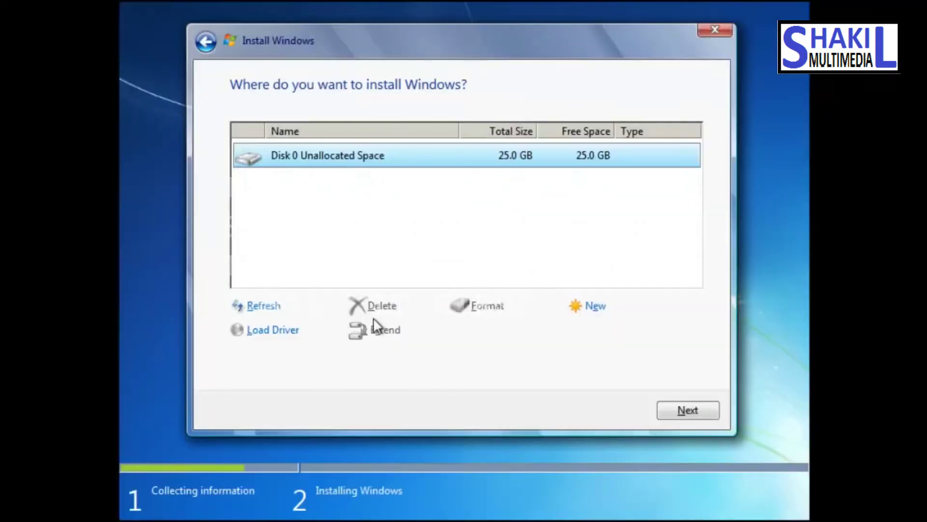
click(661, 415)
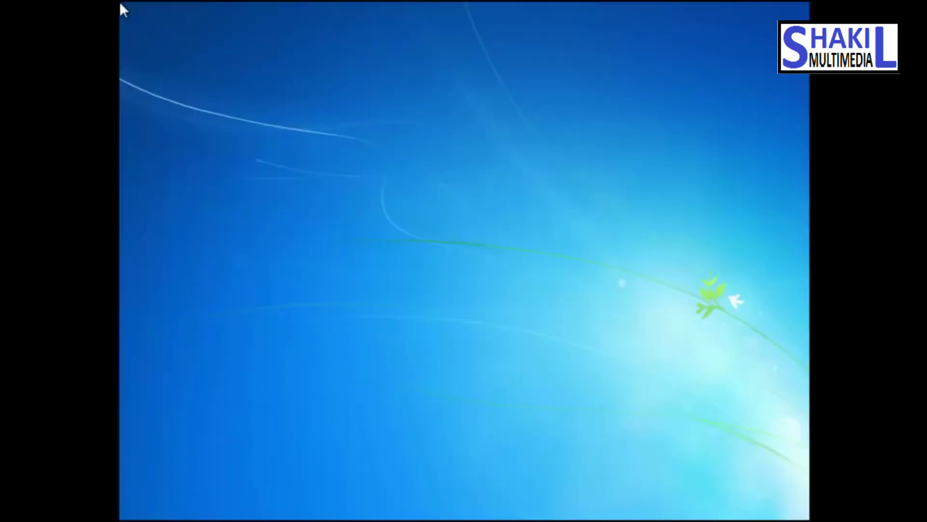
Step: Enter the account's user name and continue through the Windows setup, leaving the product key blank
text(Sa)
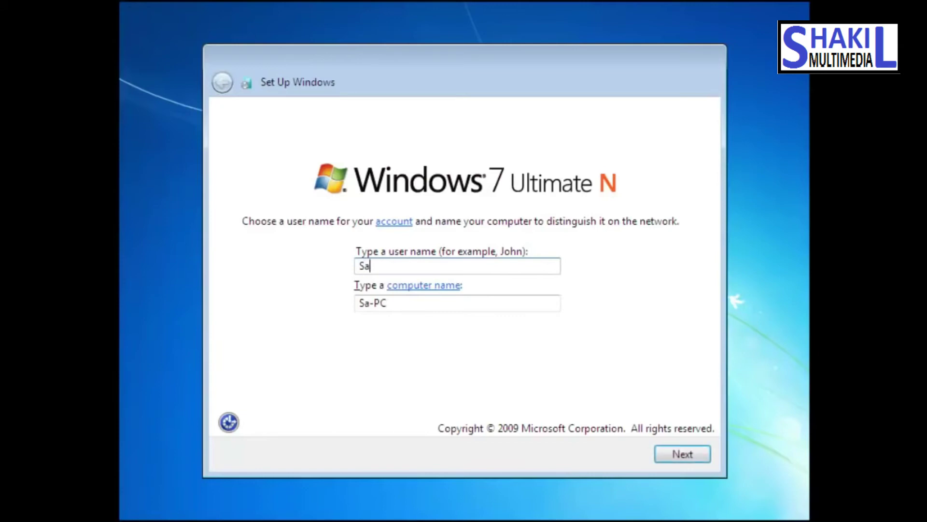
text(ifee)
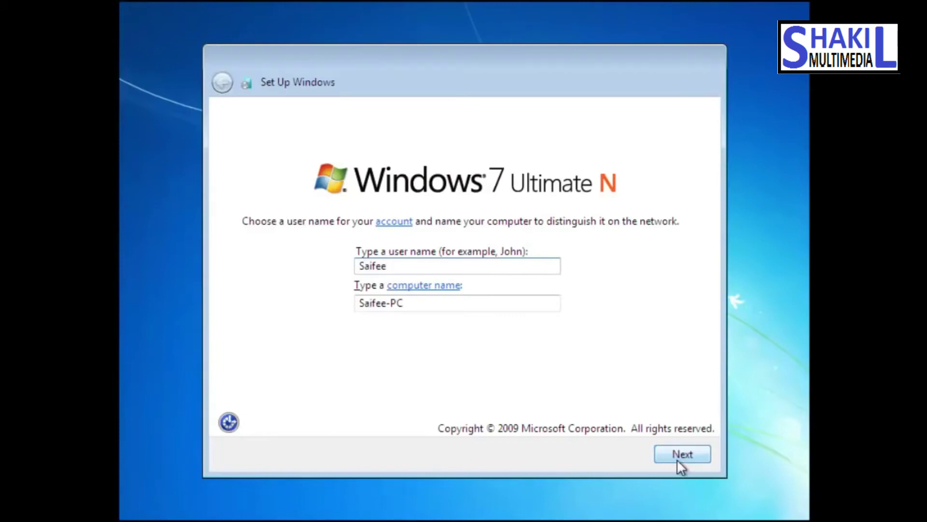
click(677, 459)
click(692, 455)
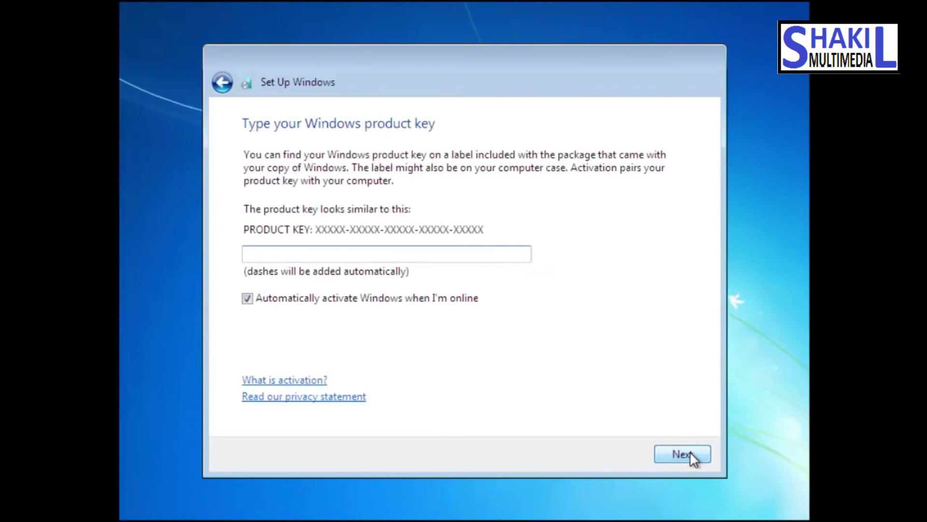
click(703, 449)
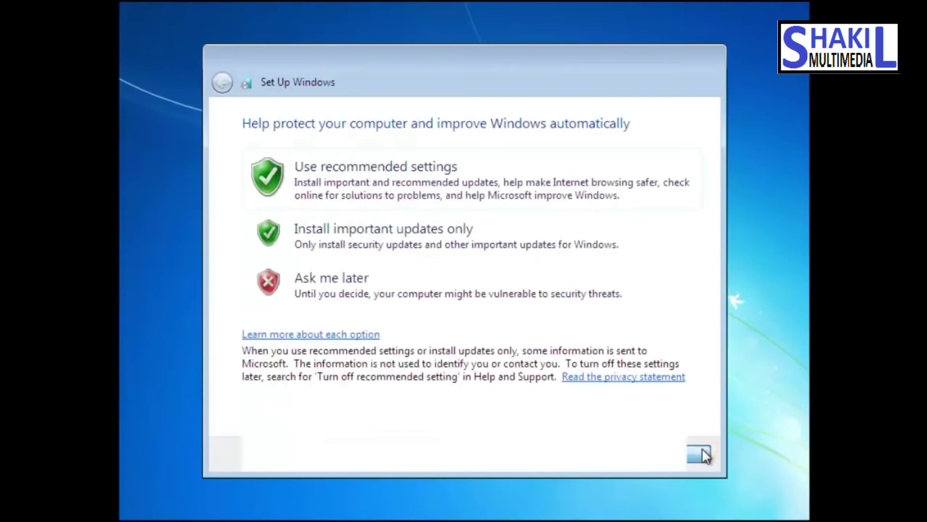
Step: Complete the remaining setup choices with Ask me later for updates, the preset date and time, and Home network as location
click(569, 295)
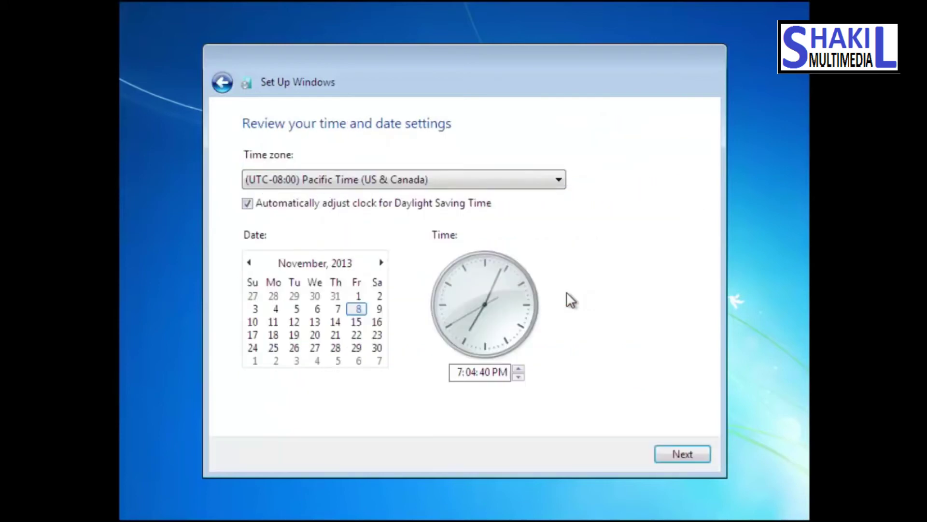
click(700, 451)
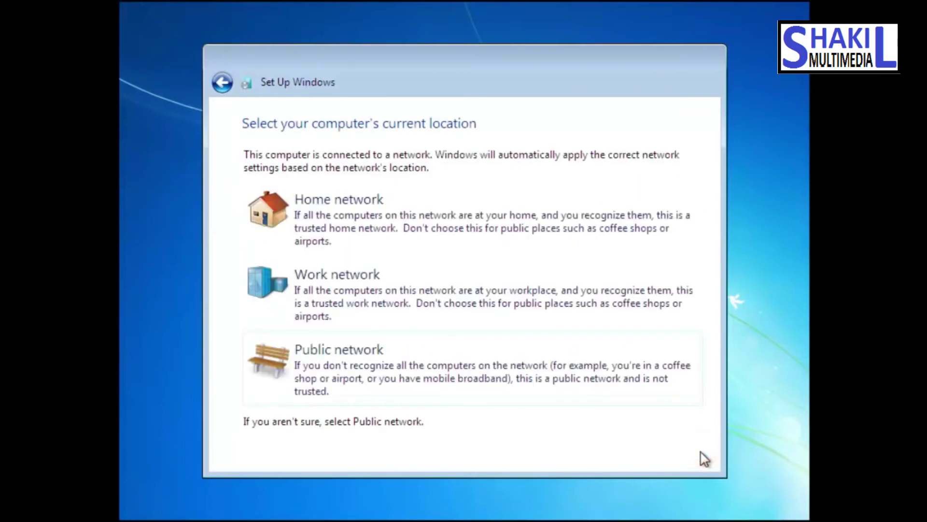
click(479, 215)
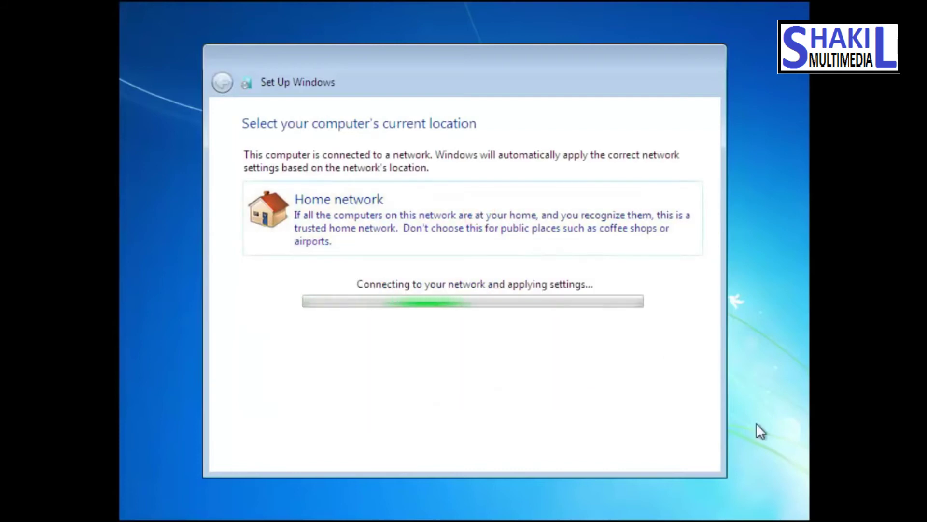